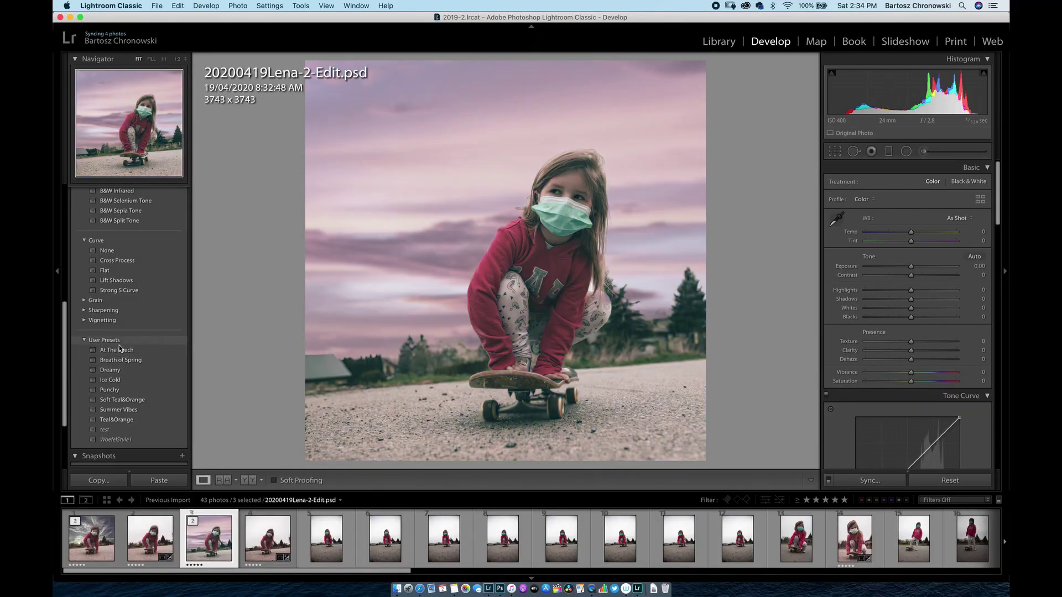
Apply the Punchy user preset to the skateboarding girl portrait
left_click(117, 389)
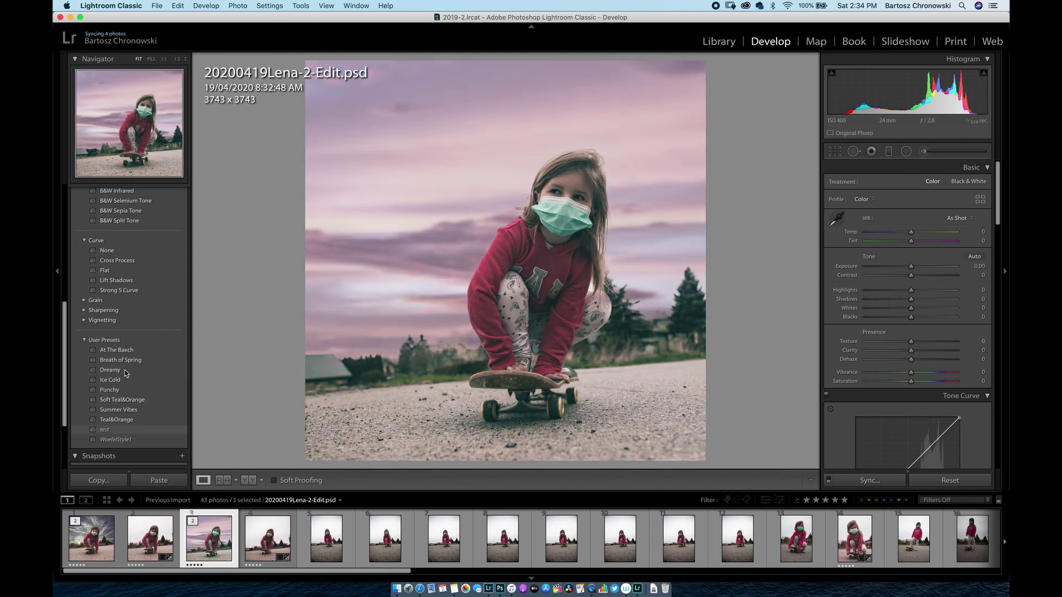
Apply the At The Baech preset for a warm pink look and open its context menu
left_click(114, 349)
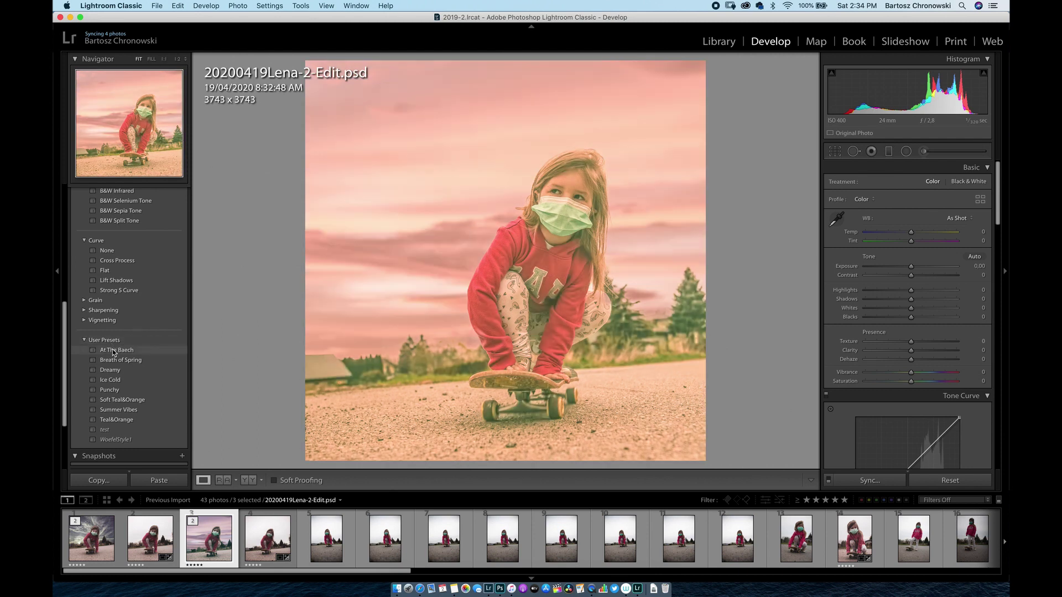
right_click(114, 351)
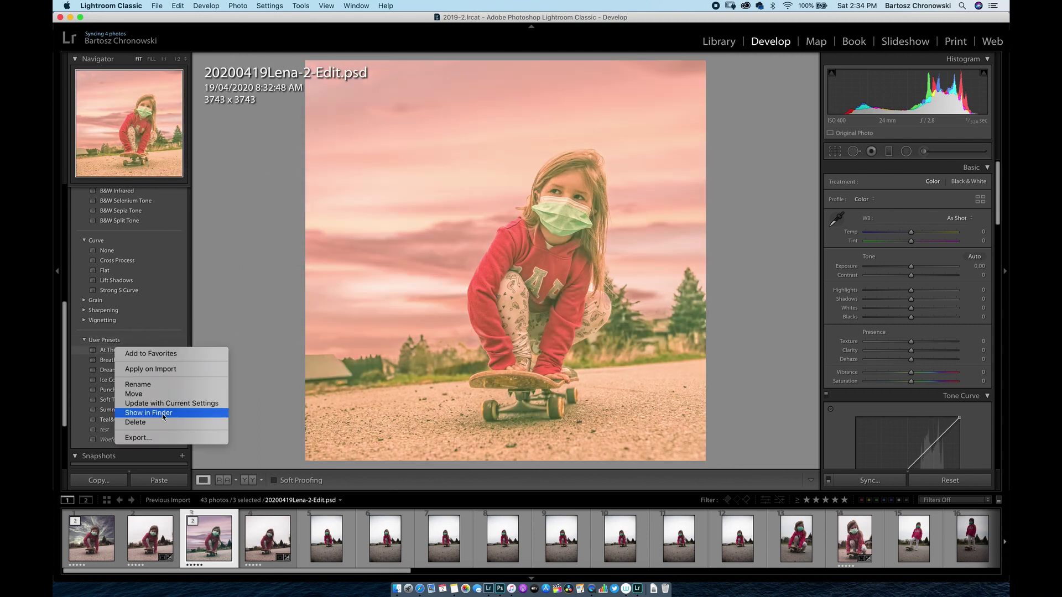
Reveal the presets in ImportedSettings, copy all eight .xmp files, and go to Desktop
left_click(157, 414)
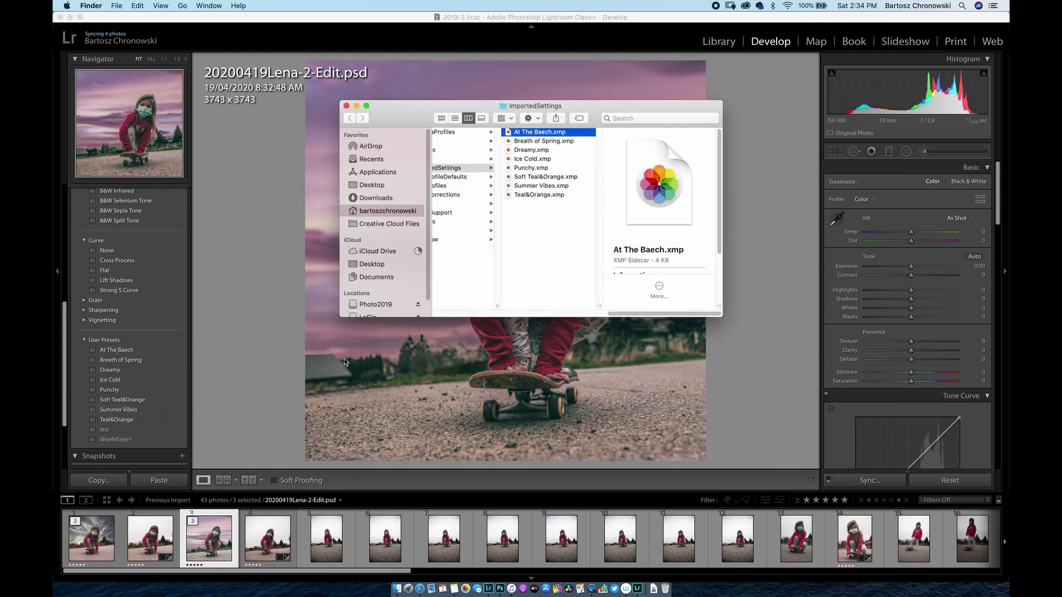
scroll(491, 210, "left", 10)
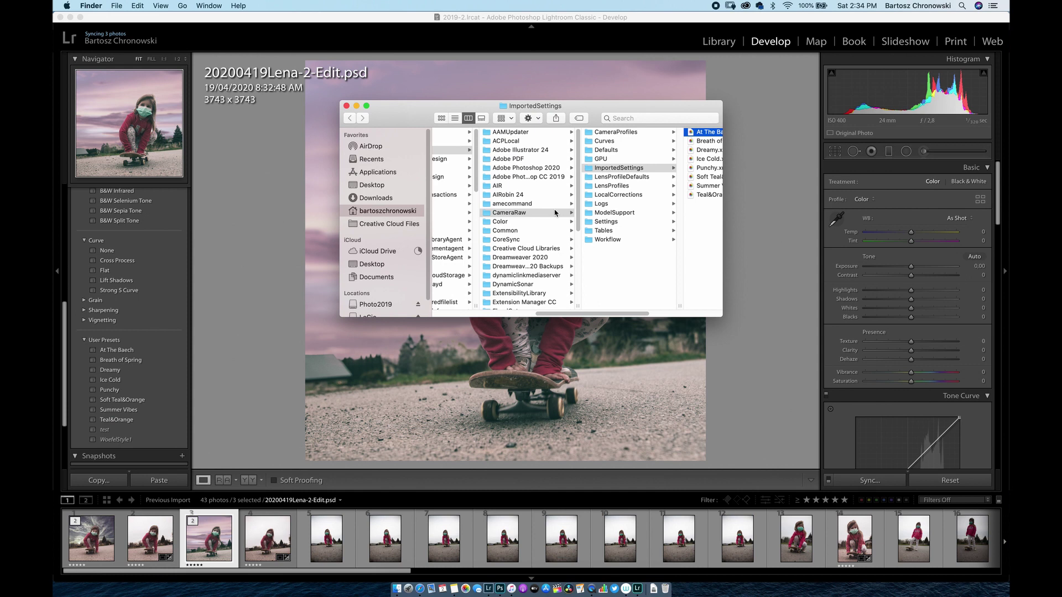
scroll(555, 214, "left", 10)
scroll(555, 213, "left", 5)
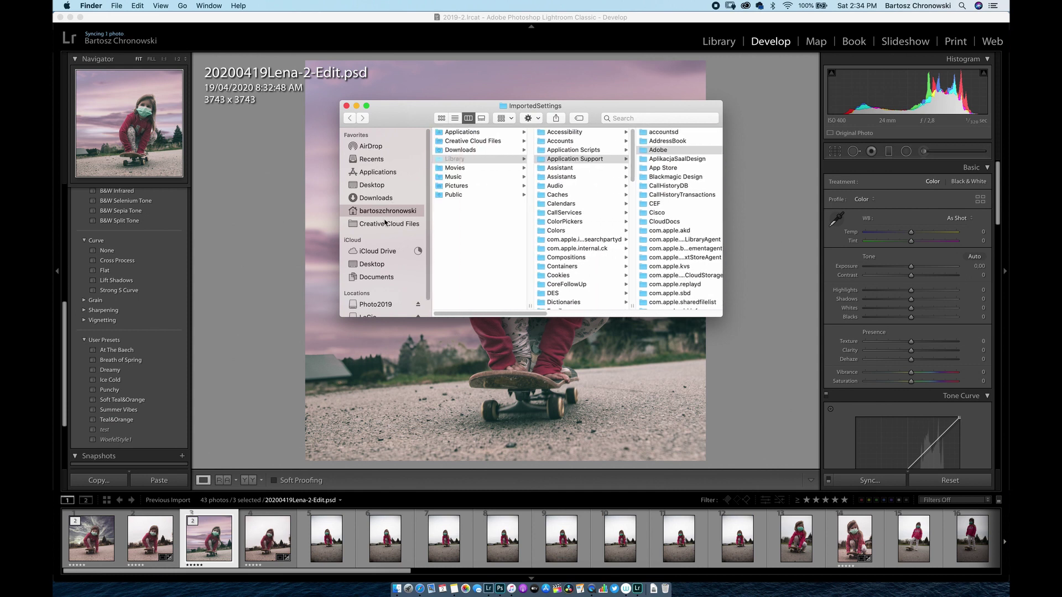
scroll(541, 195, "right", 3)
scroll(541, 194, "right", 3)
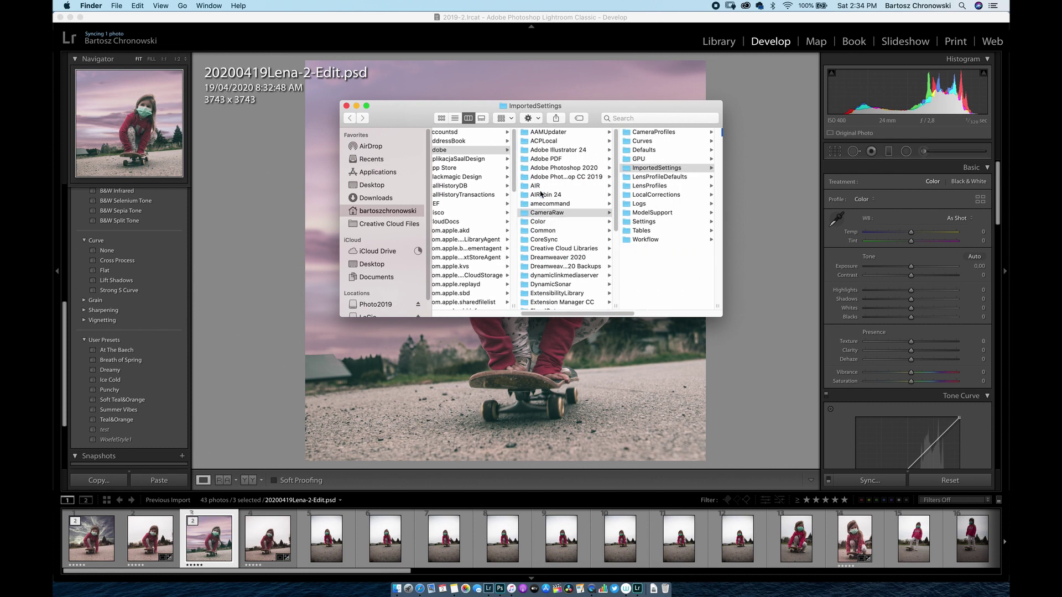
scroll(542, 195, "right", 3)
scroll(540, 195, "right", 3)
scroll(541, 194, "right", 2)
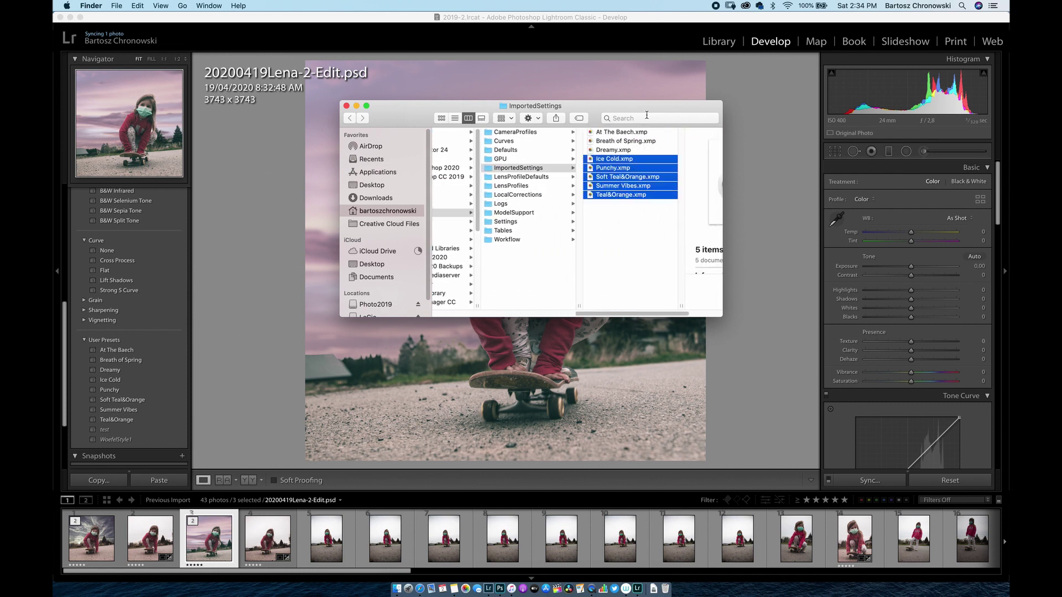
left_click_drag(621, 222, 647, 108)
key("super+c")
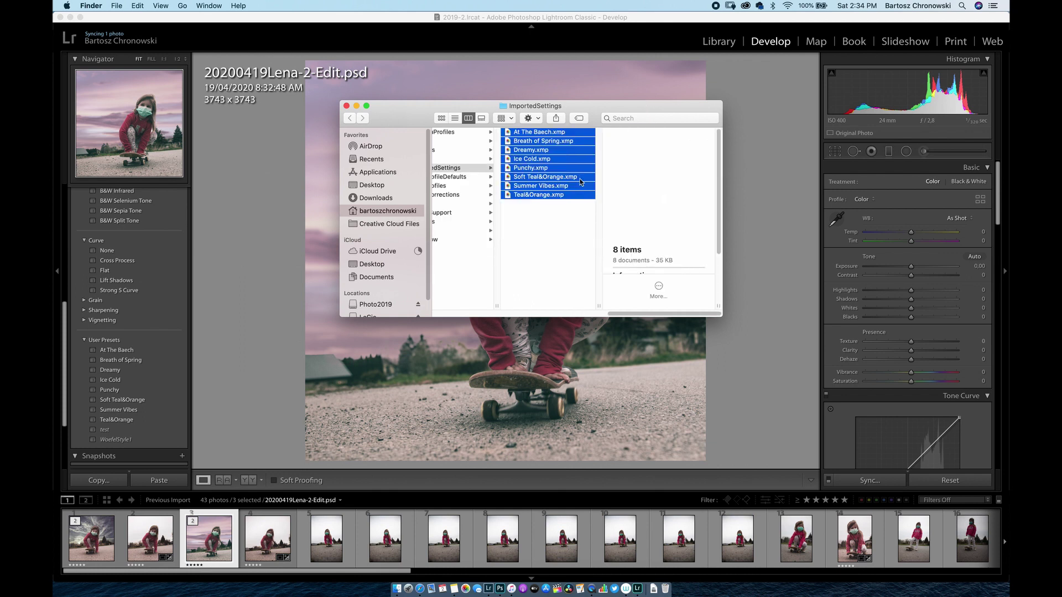
left_click(378, 187)
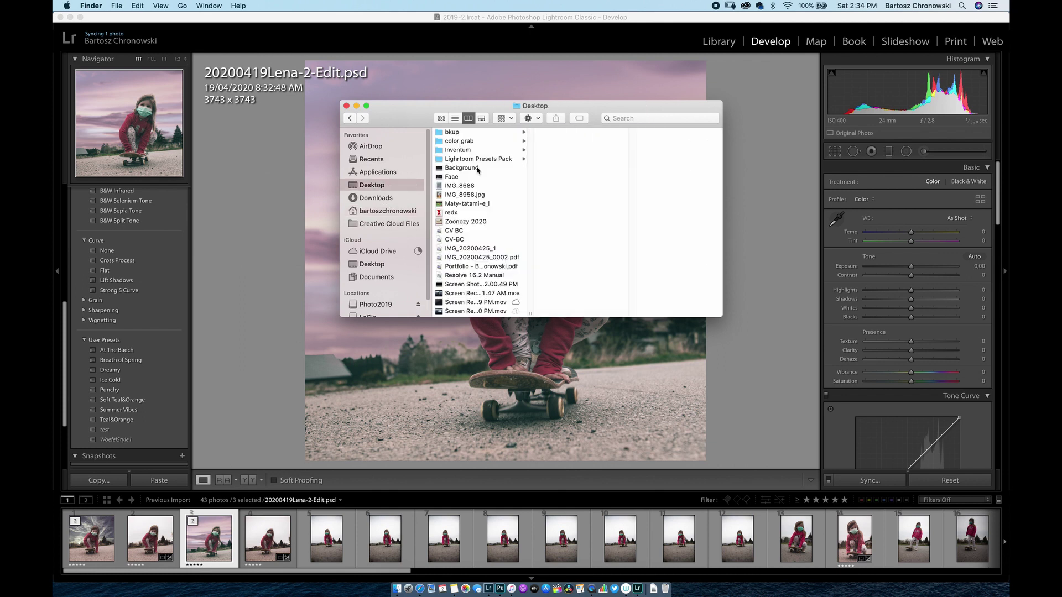
Move the eight .xmp files into Lightroom Presets Pack, replacing the existing copies
left_click(469, 162)
left_click_drag(584, 234, 580, 109)
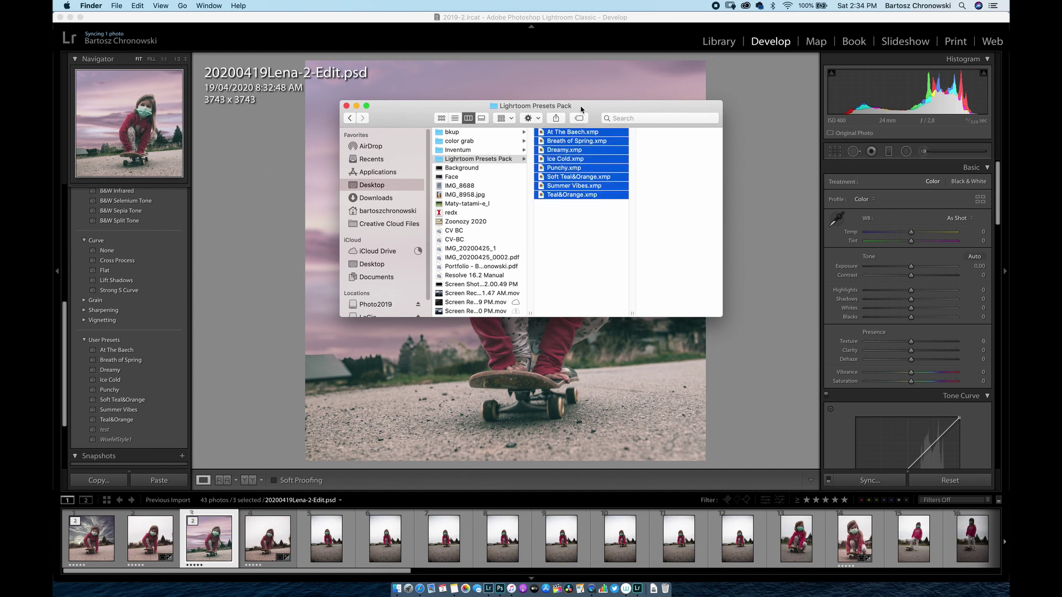
key("super+alt+v")
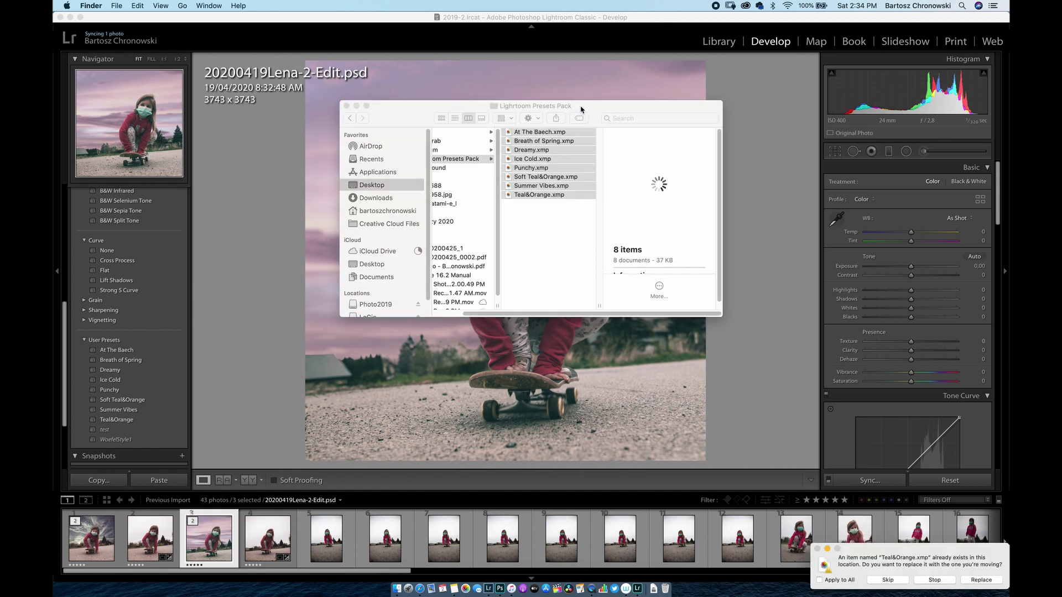
left_click(982, 578)
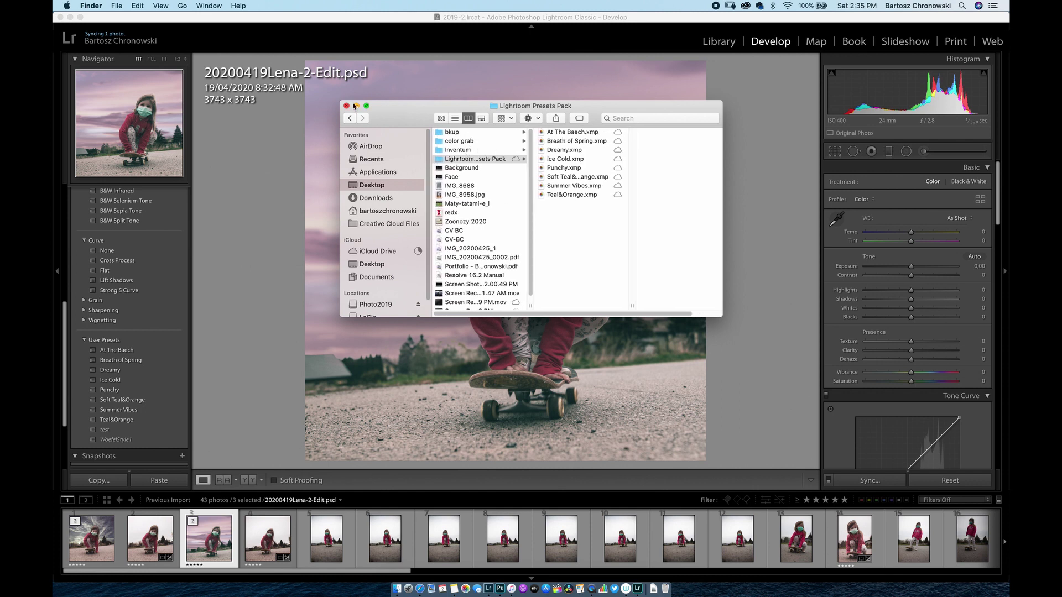
left_click(70, 17)
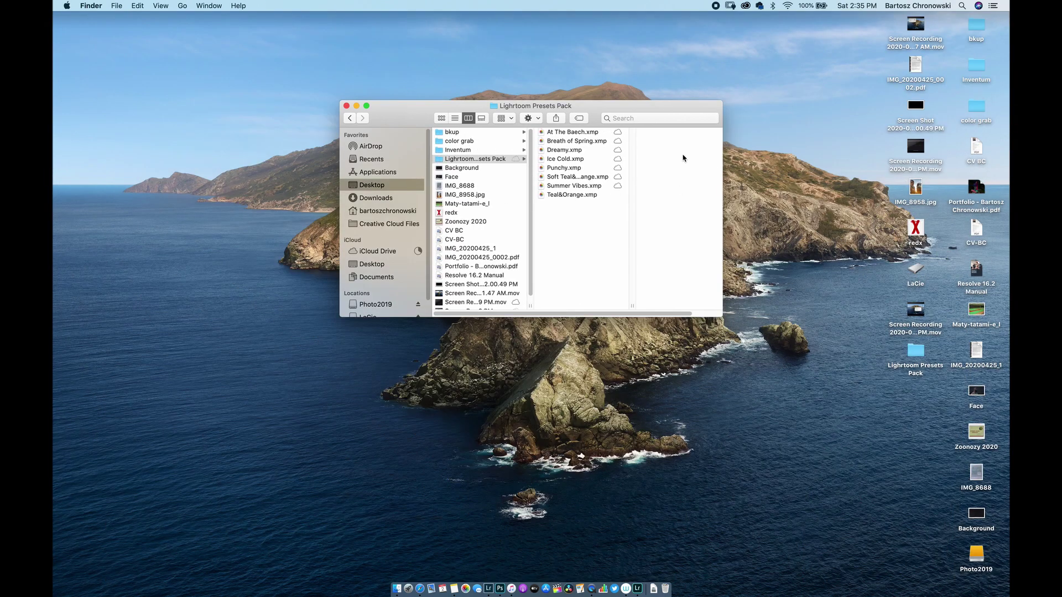
Select the Lightroom Presets Pack folder on the desktop, close Creative Cloud, and bring up Lightroom
left_click(918, 357)
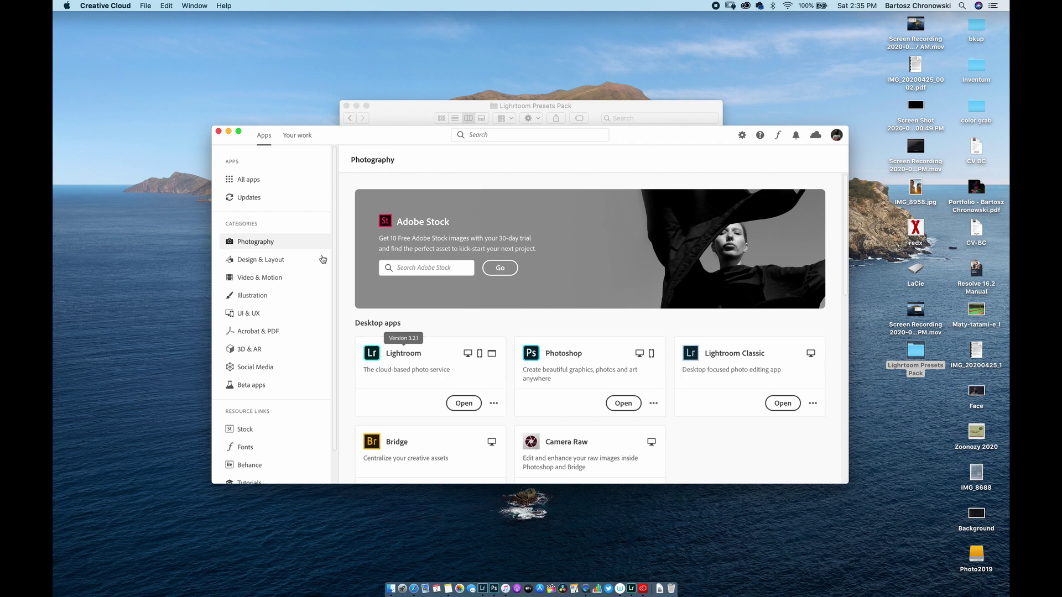
left_click(219, 132)
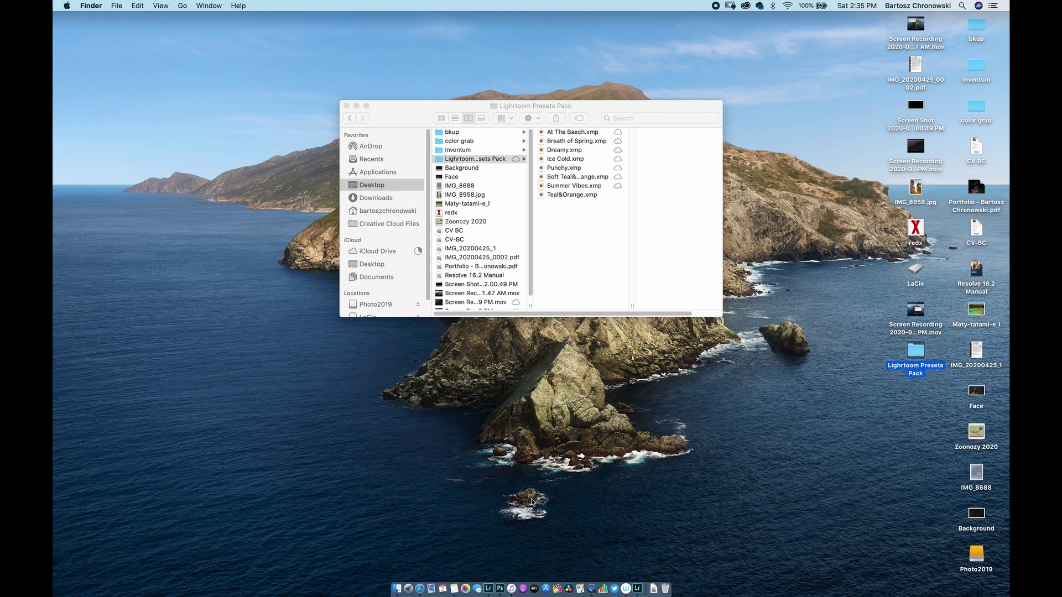
left_click(636, 581)
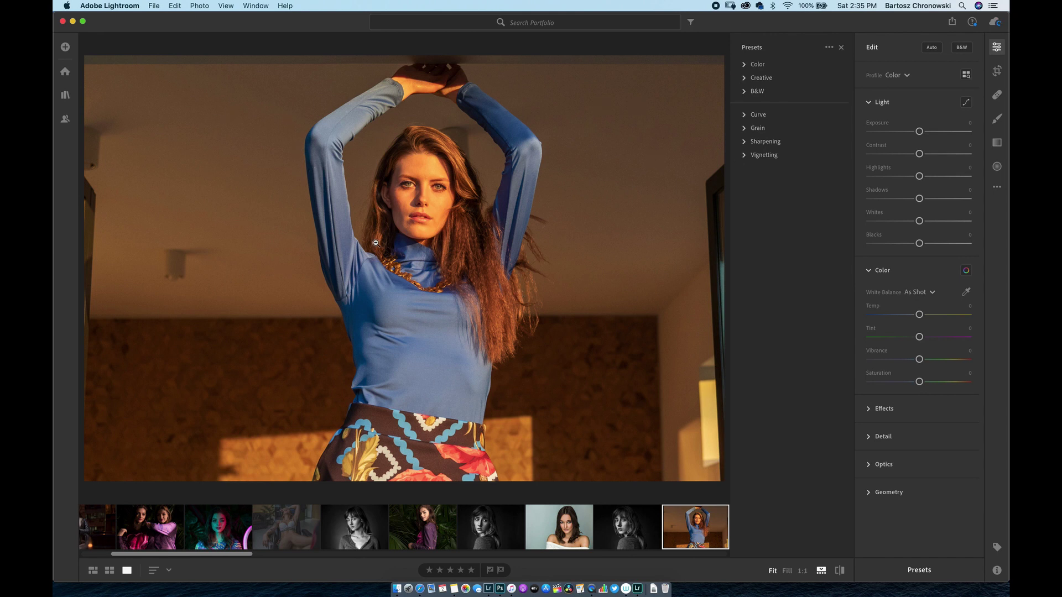
Show the presets list with the Color, Creative and B&W groups in Lightroom's Edit panel
left_click(920, 573)
Import all eight .xmp presets from Desktop > Lightroom Presets Pack and expand User Presets
left_click(829, 49)
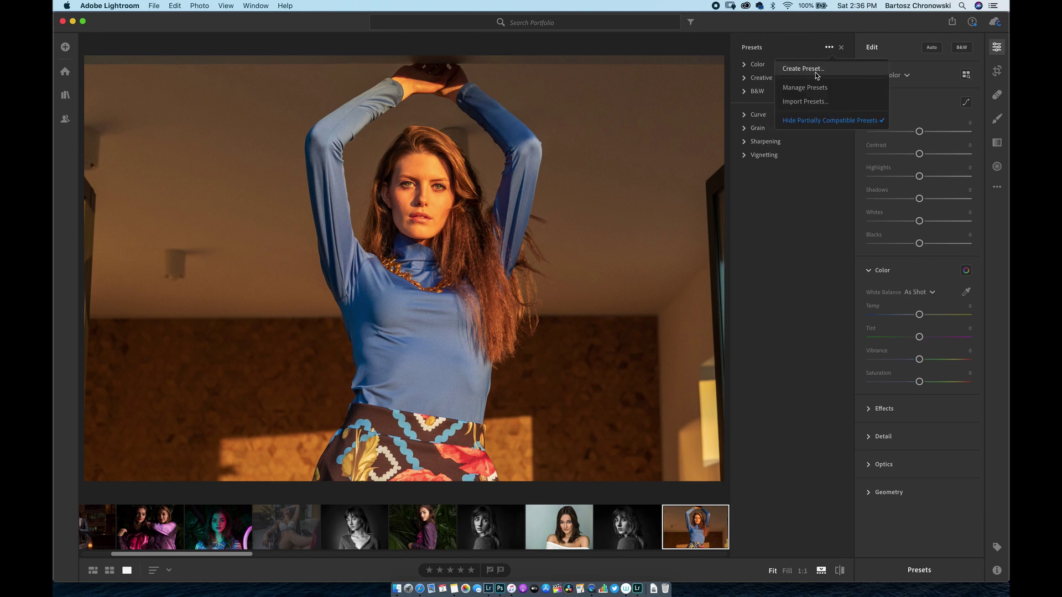
left_click(808, 102)
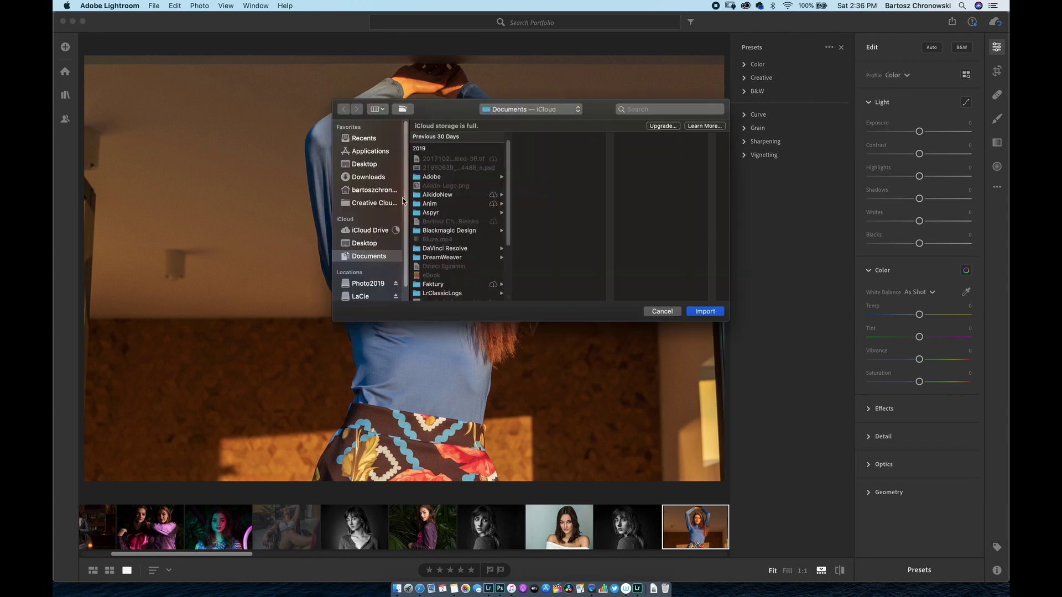
left_click(363, 178)
left_click(365, 166)
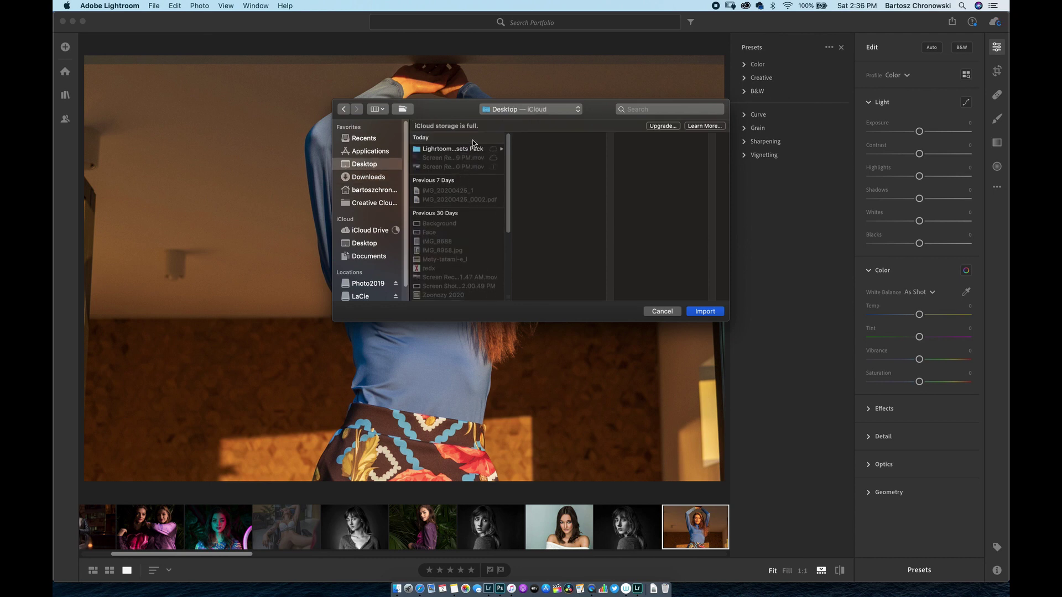
left_click(473, 150)
left_click_drag(550, 239, 564, 151)
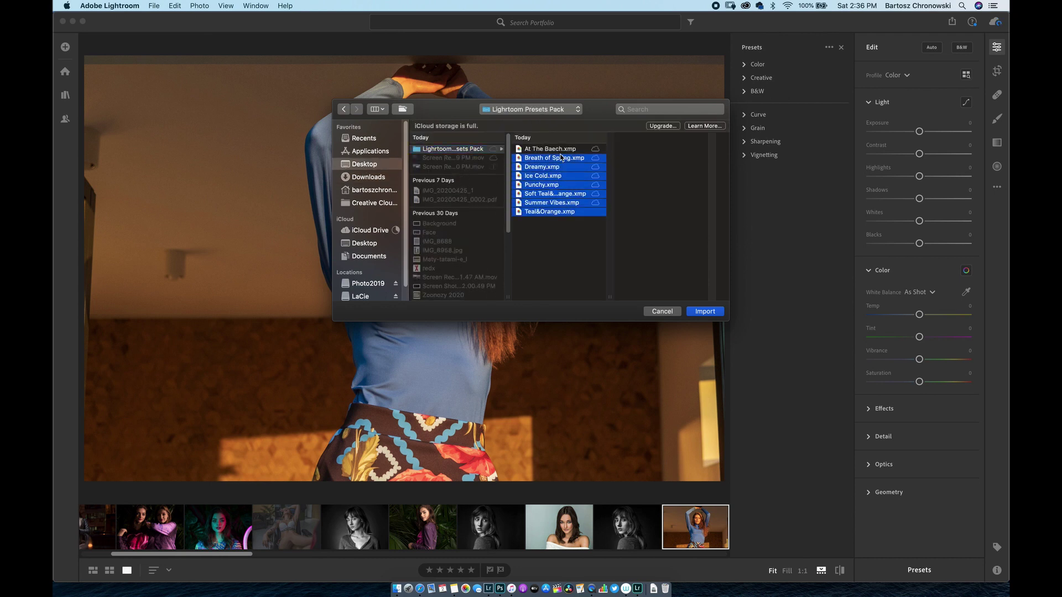
left_click(706, 312)
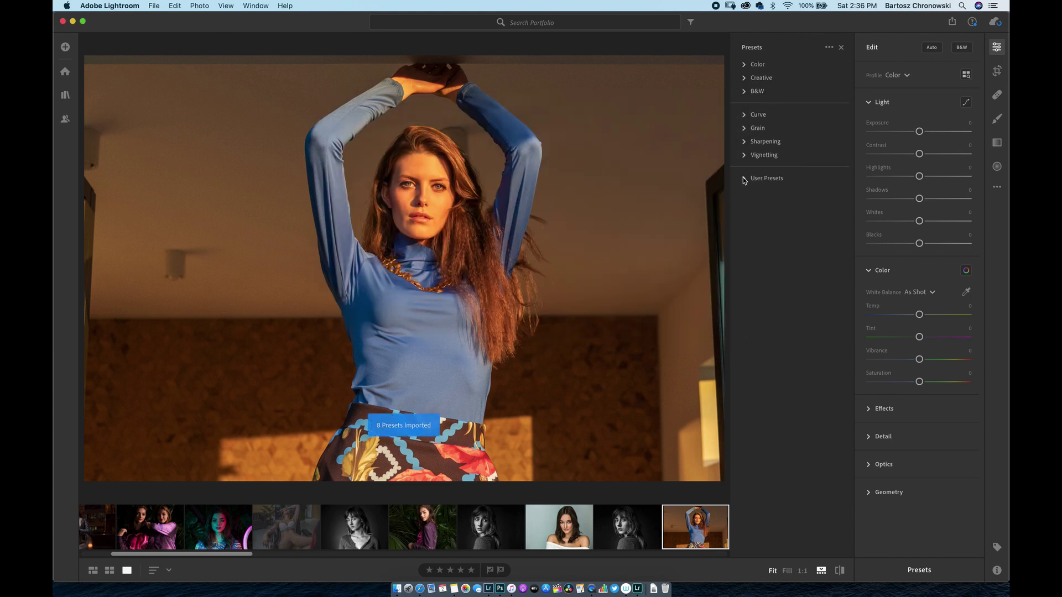
left_click(745, 180)
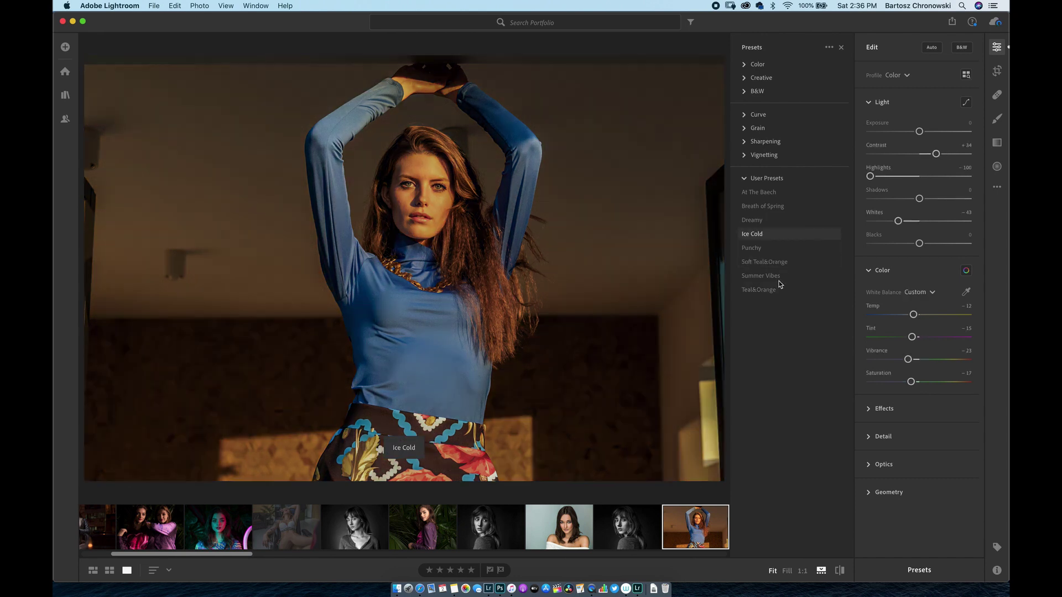
Apply an imported user preset to the portrait and check the cloud sync status
left_click(778, 290)
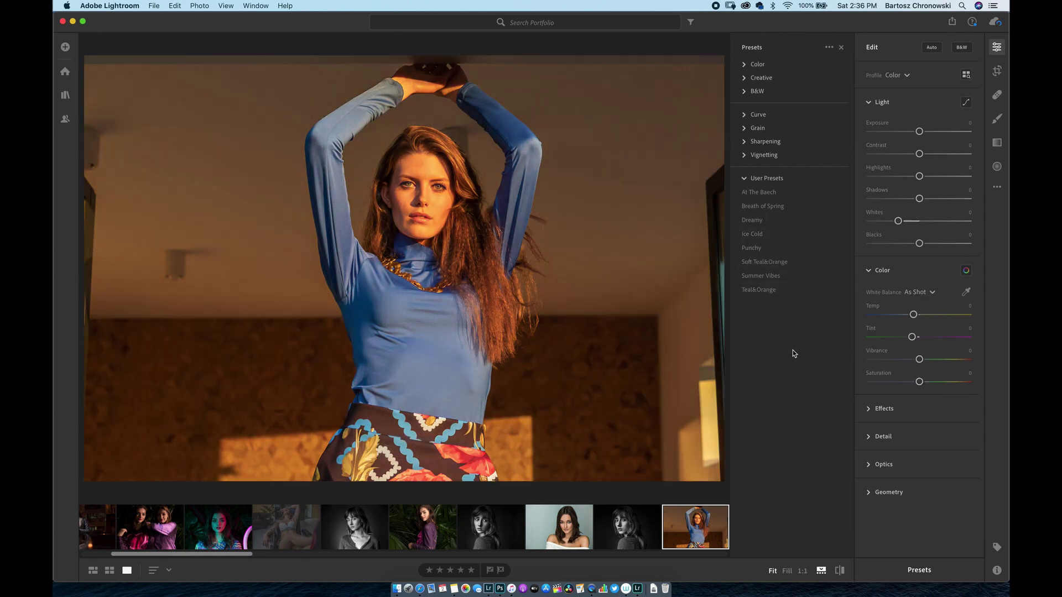
left_click(994, 22)
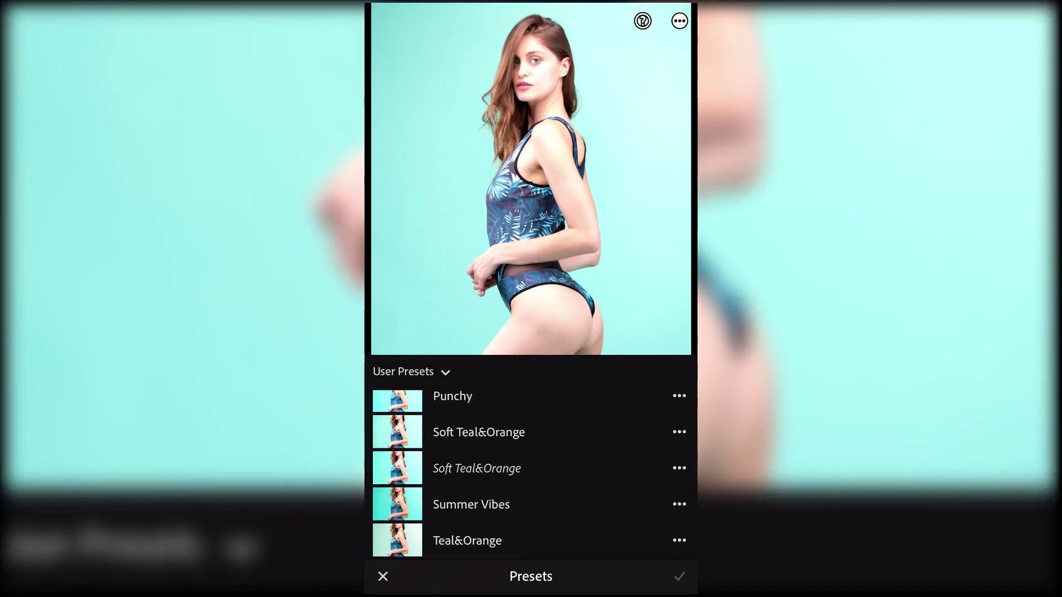
scroll(529, 475, "up", 4)
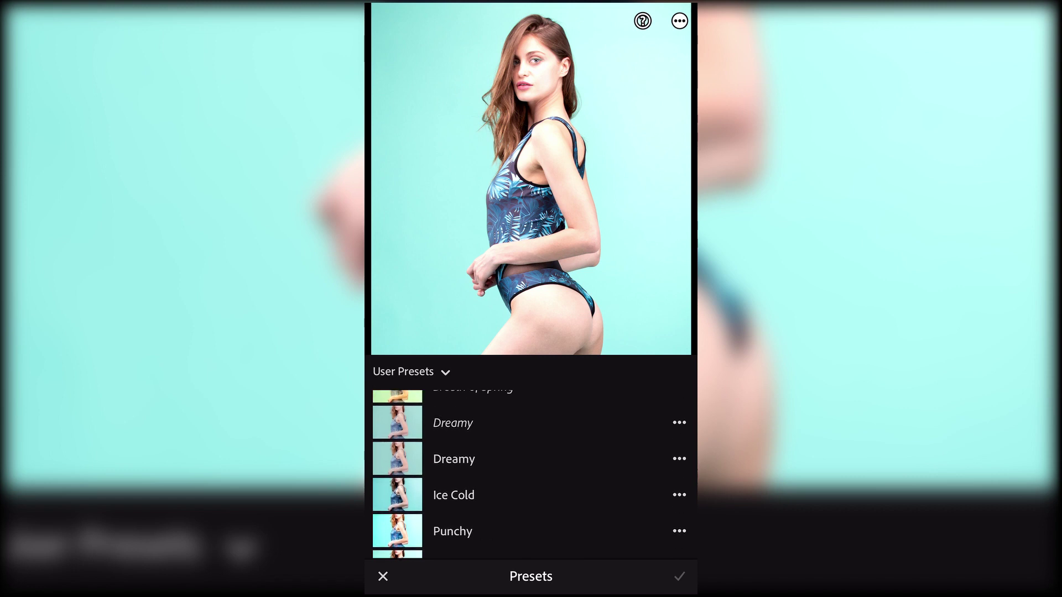
scroll(530, 474, "up", 3)
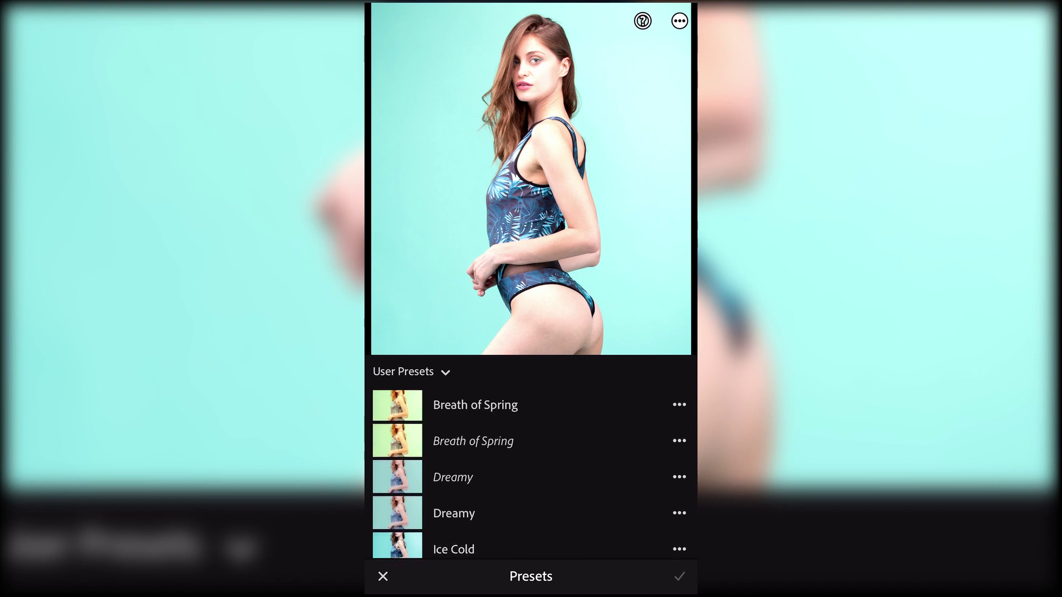
scroll(529, 474, "up", 2)
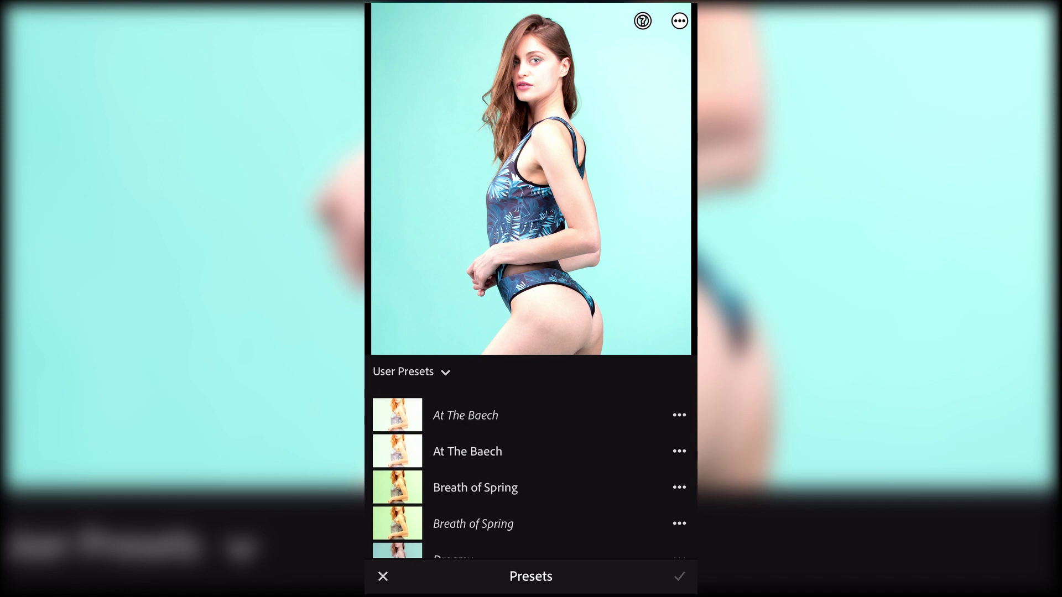
scroll(530, 475, "down", 3)
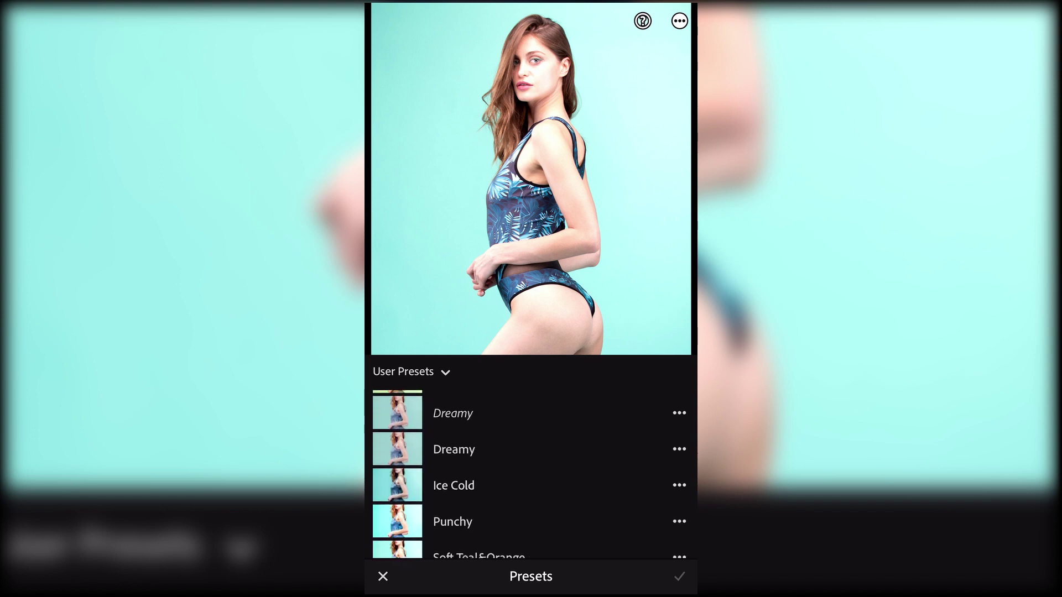
scroll(531, 473, "up", 2)
scroll(531, 473, "down", 1)
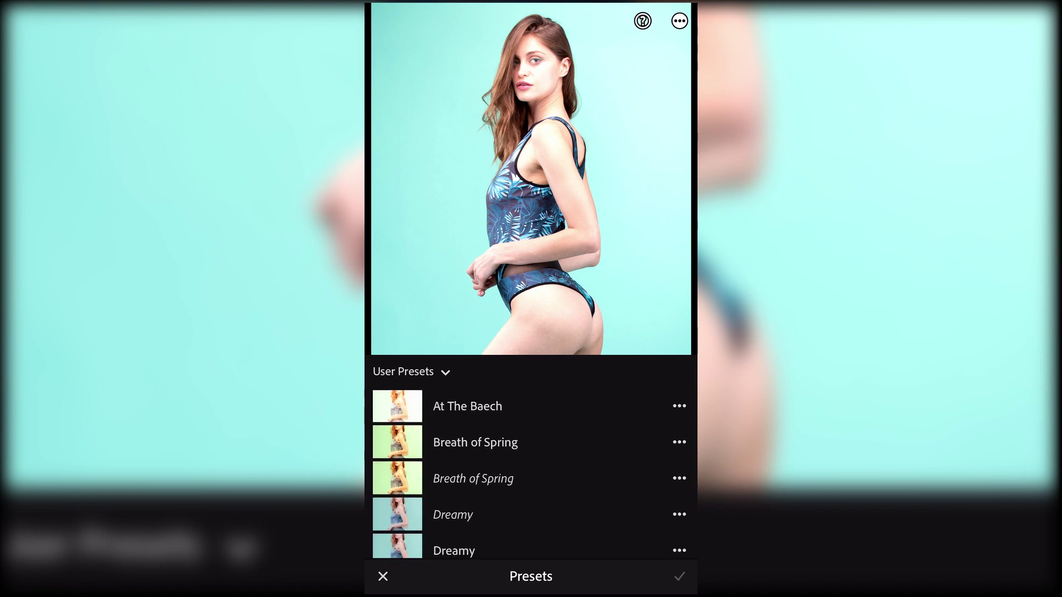
scroll(530, 473, "up", 1)
scroll(531, 473, "down", 2)
scroll(531, 472, "down", 2)
scroll(531, 473, "down", 1)
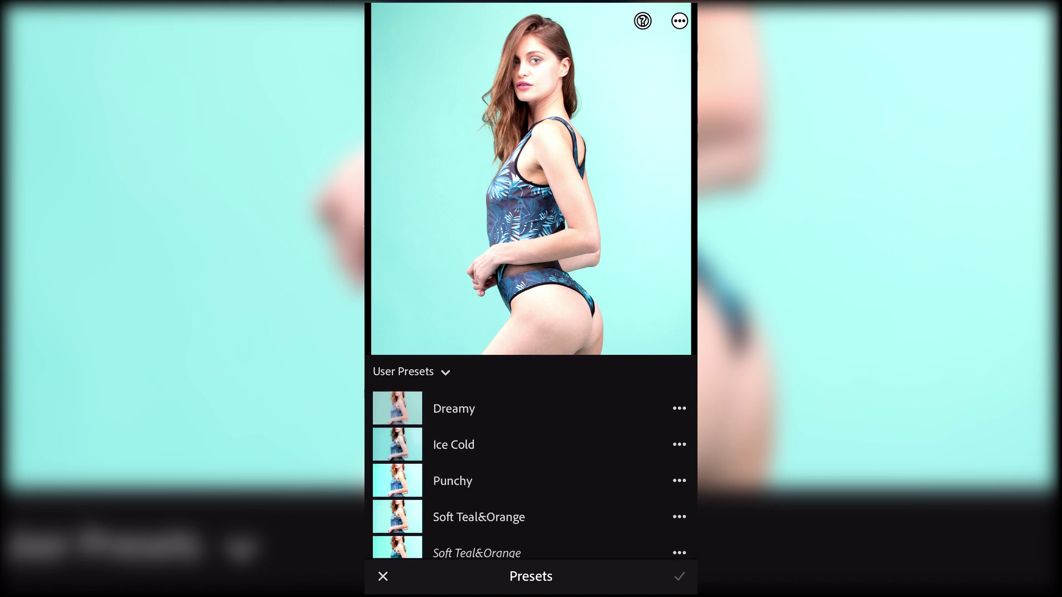
scroll(531, 473, "down", 2)
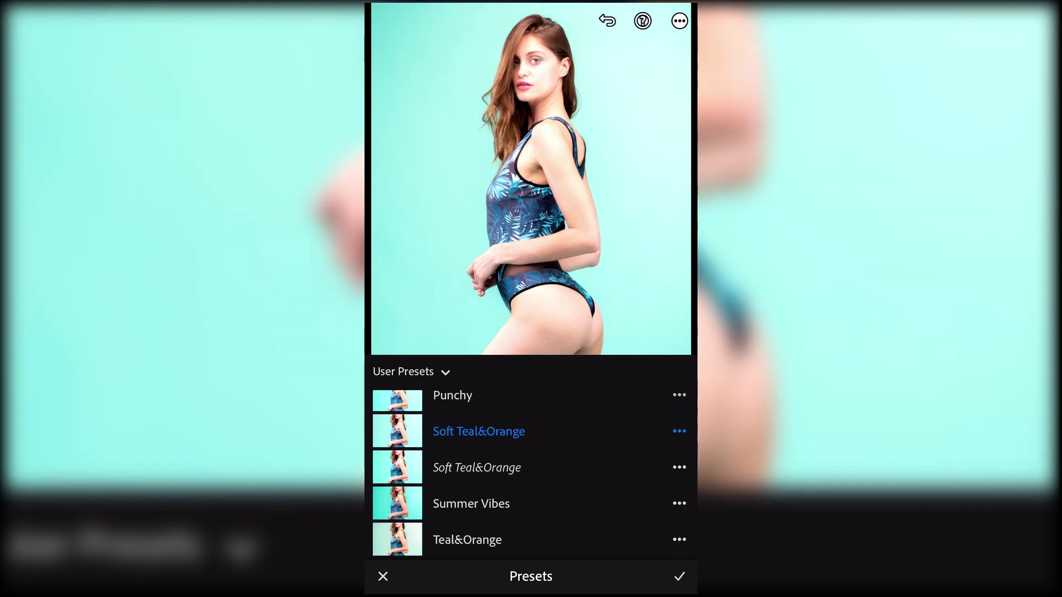
Apply the Teal&Orange user preset on the phone and open the preset category picker
left_click(467, 543)
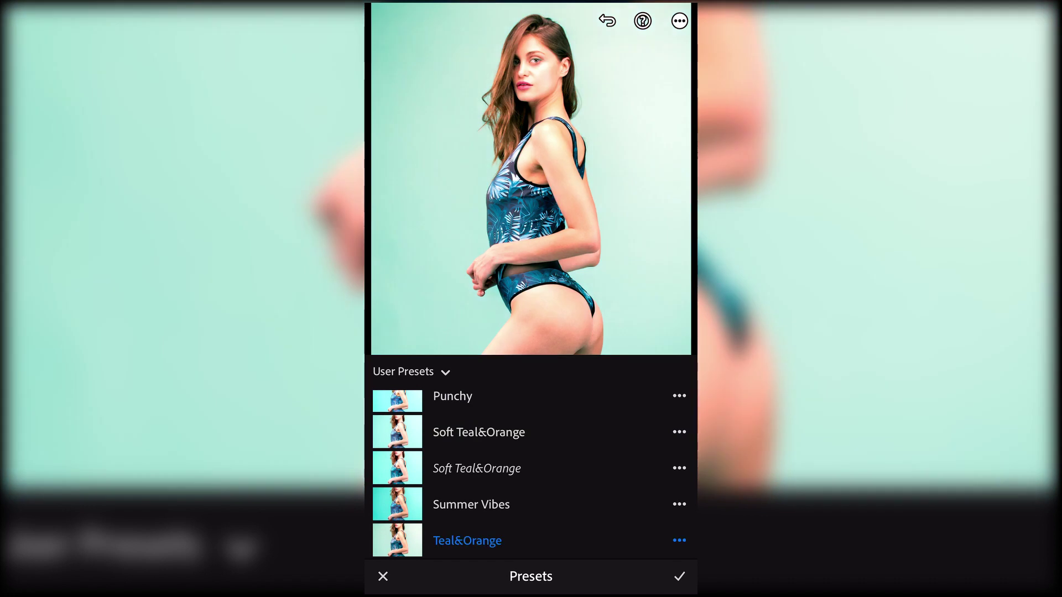
scroll(530, 473, "up", 2)
scroll(529, 472, "up", 4)
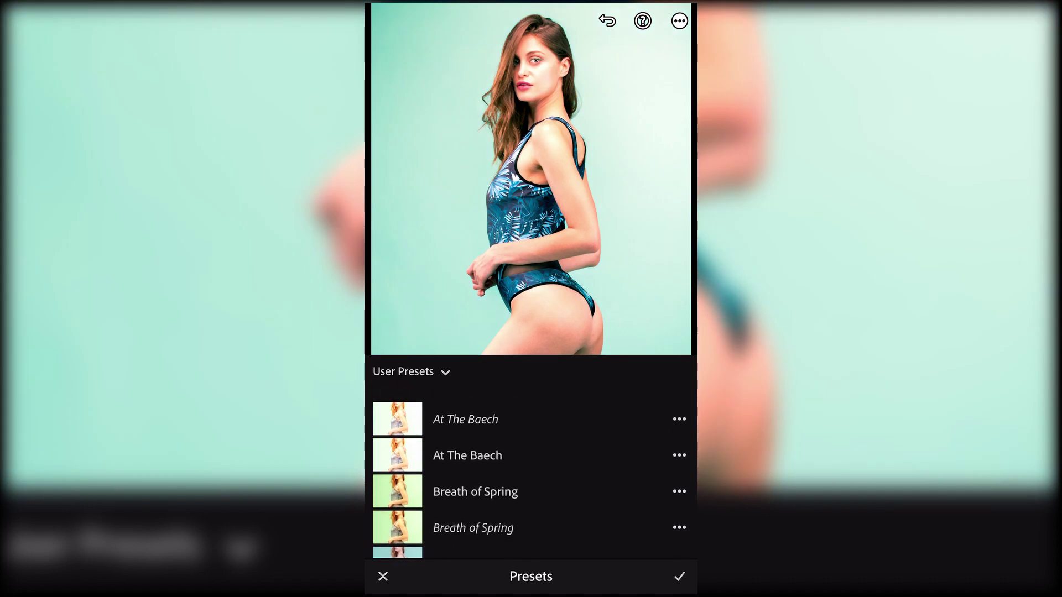
left_click(411, 372)
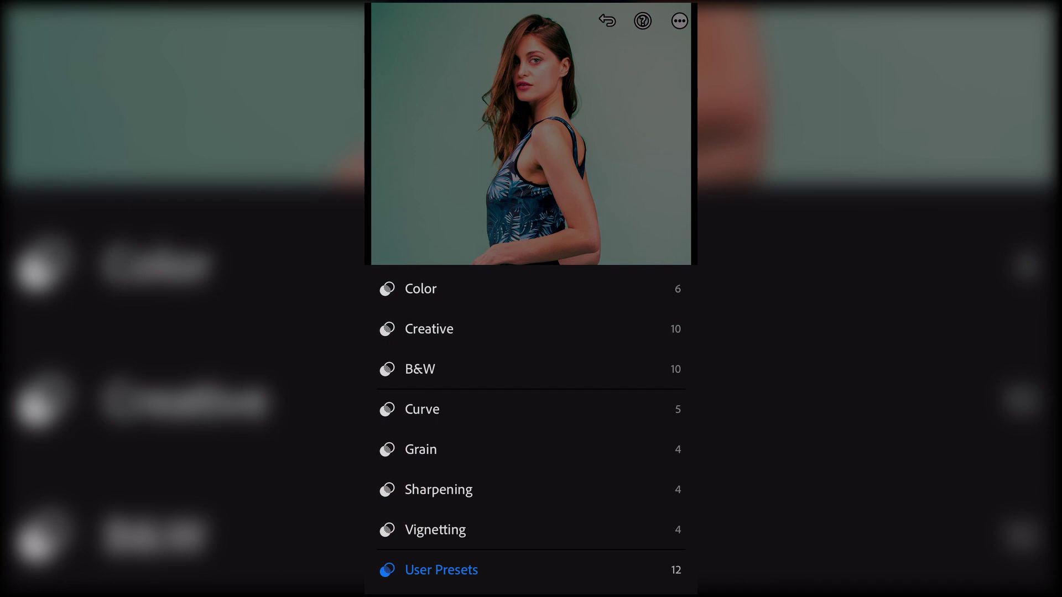